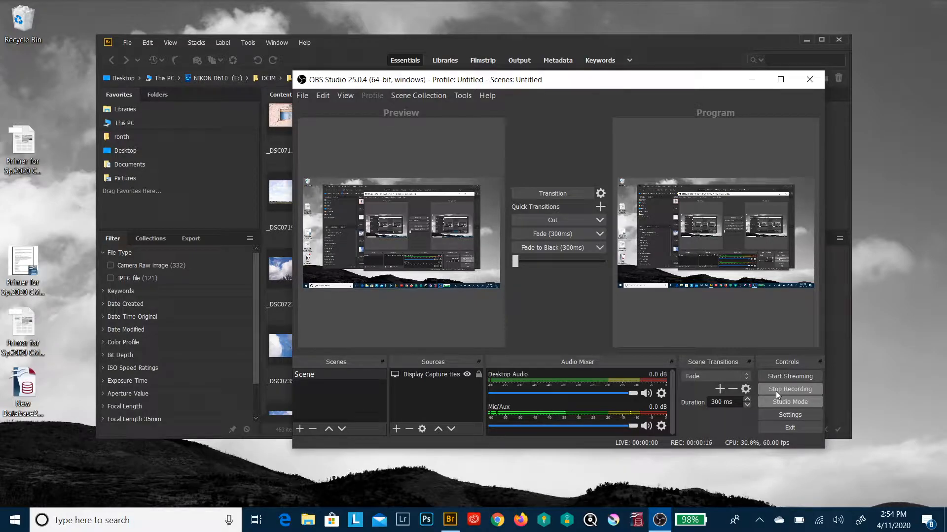
Minimize the recording window and open the photo _DSC0723.NEF from Bridge in Camera Raw
{"action": "left_click", "coordinate": [750, 80]}
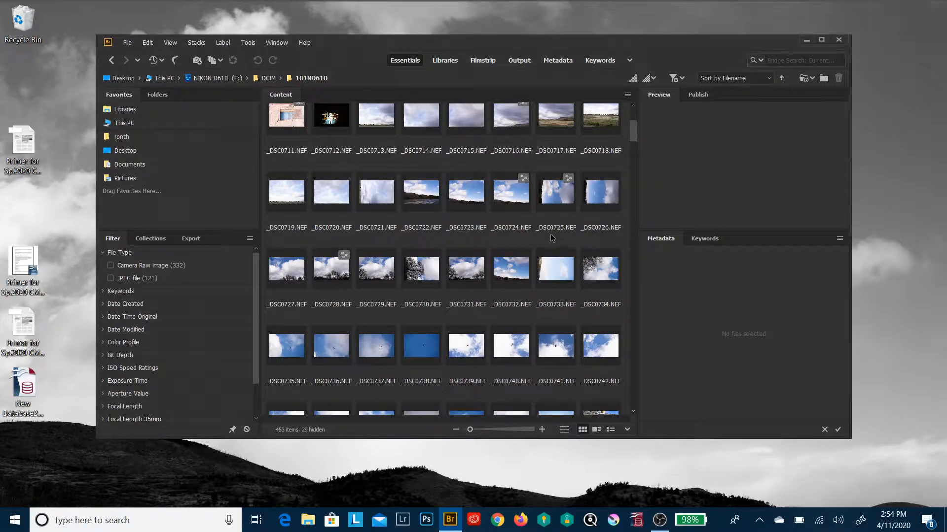
{"action": "left_click", "coordinate": [467, 194]}
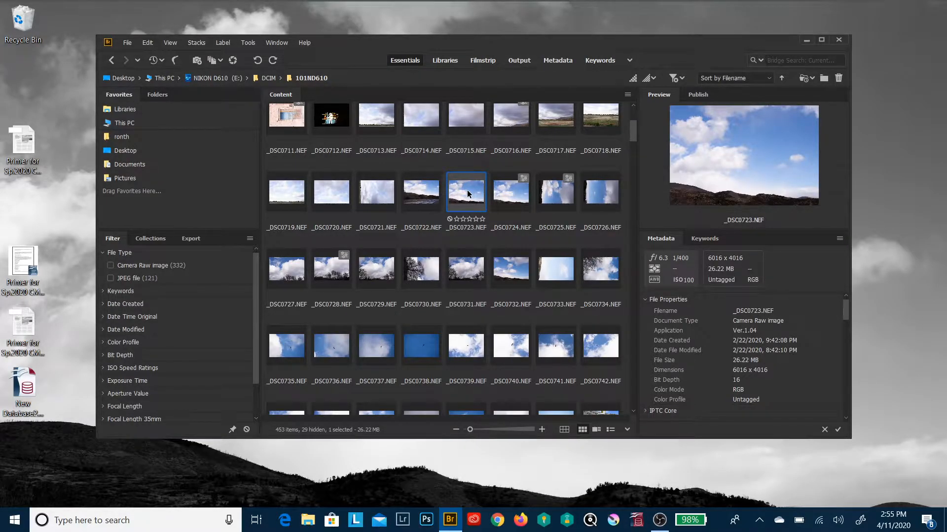
{"action": "double_click", "coordinate": [468, 192]}
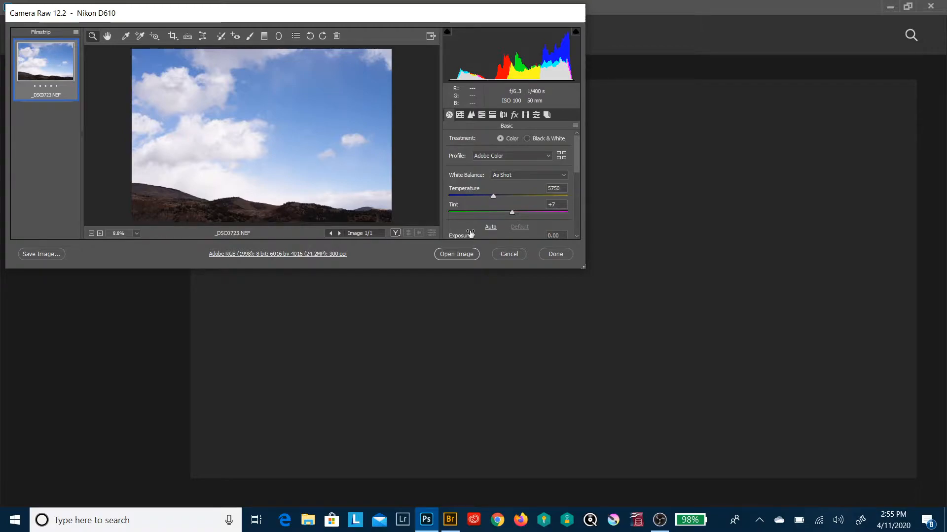
Turn on Remove Chromatic Aberration and Enable Profile Corrections in the photo's lens corrections
{"action": "left_click", "coordinate": [503, 115]}
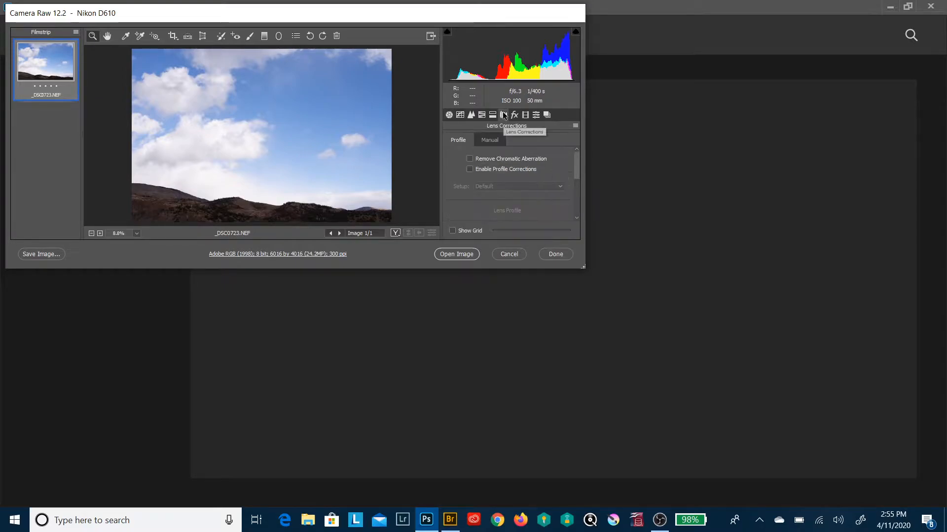
{"action": "left_click", "coordinate": [470, 160]}
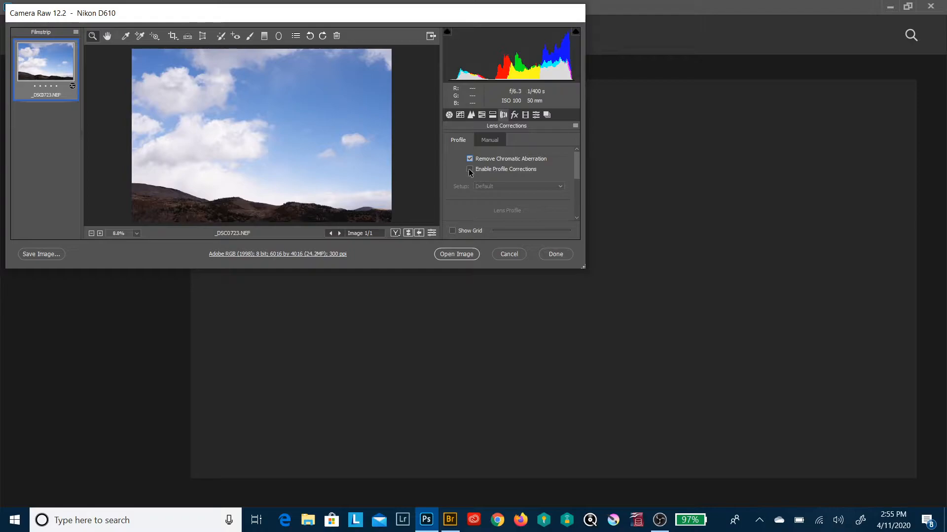
{"action": "left_click", "coordinate": [469, 170]}
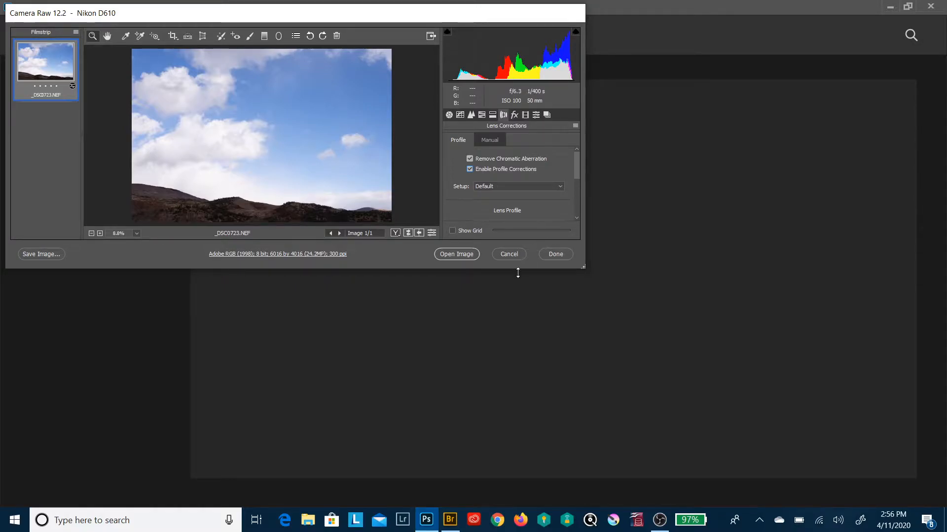
Choose the Nikon AF-S NIKKOR 50mm f/1.8G lens model with its Adobe profile, and open the photo in Photoshop
{"action": "left_click_drag", "start_coordinate": [518, 269], "coordinate": [527, 425]}
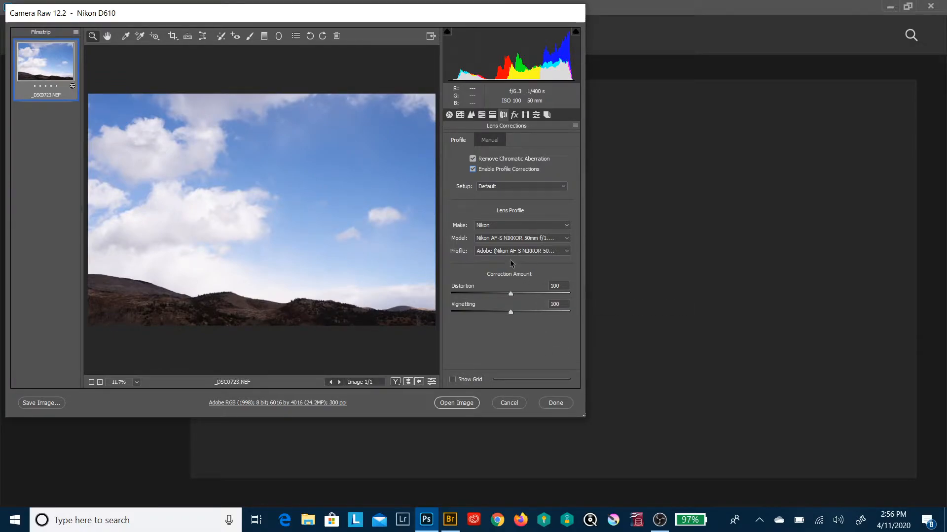
{"action": "left_click", "coordinate": [500, 239]}
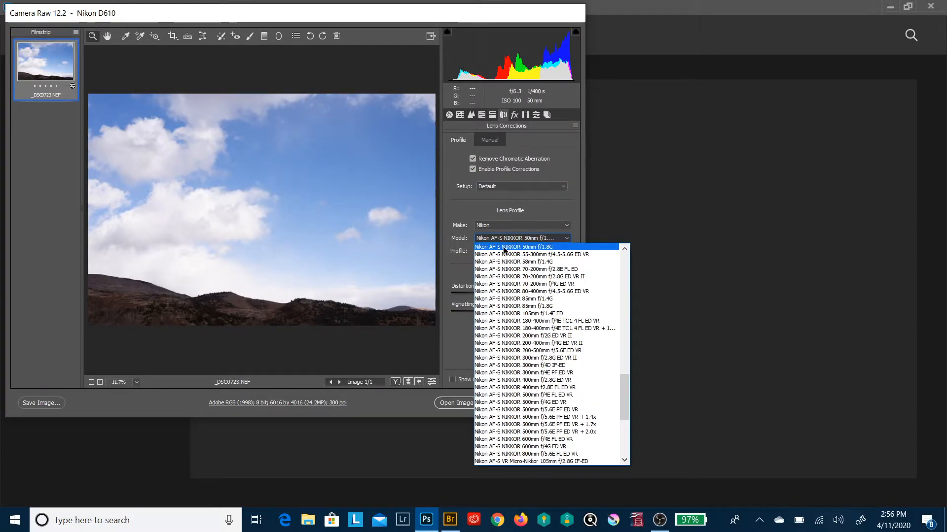
{"action": "left_click", "coordinate": [503, 248]}
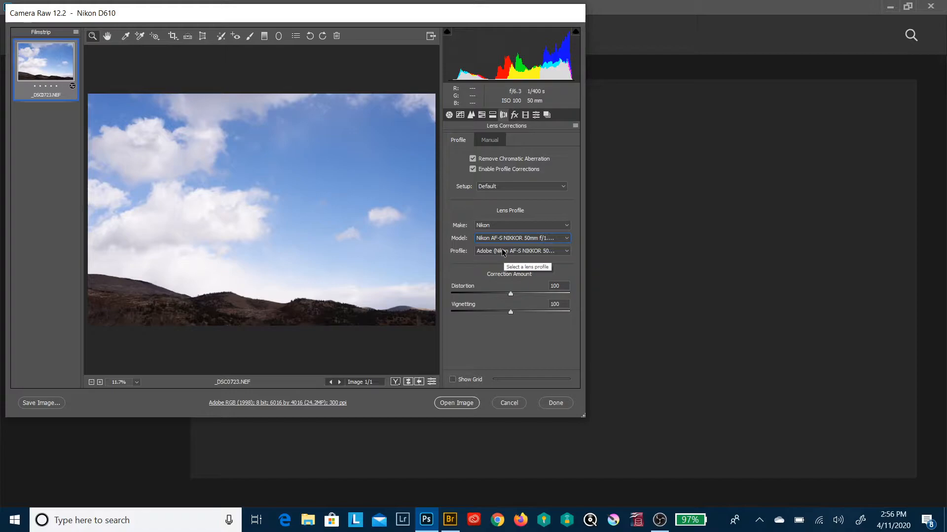
{"action": "left_click", "coordinate": [503, 251]}
{"action": "left_click", "coordinate": [502, 259]}
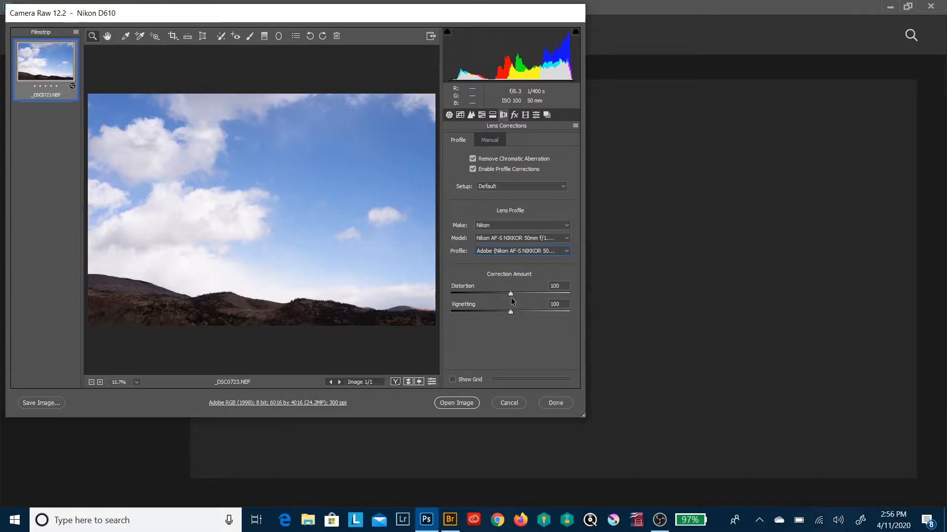
{"action": "left_click", "coordinate": [458, 404]}
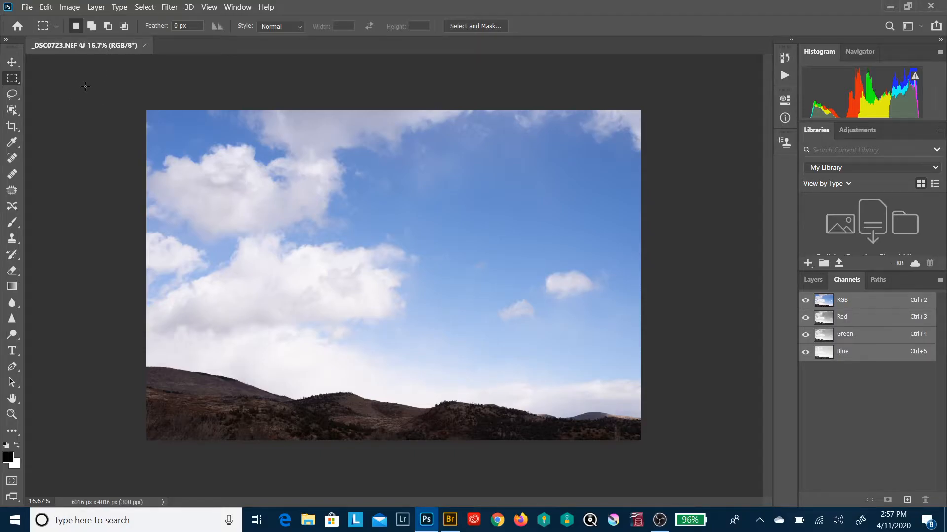
Start a Black & White adjustment on the photo
{"action": "left_click", "coordinate": [71, 8]}
{"action": "mouse_move", "coordinate": [80, 39]}
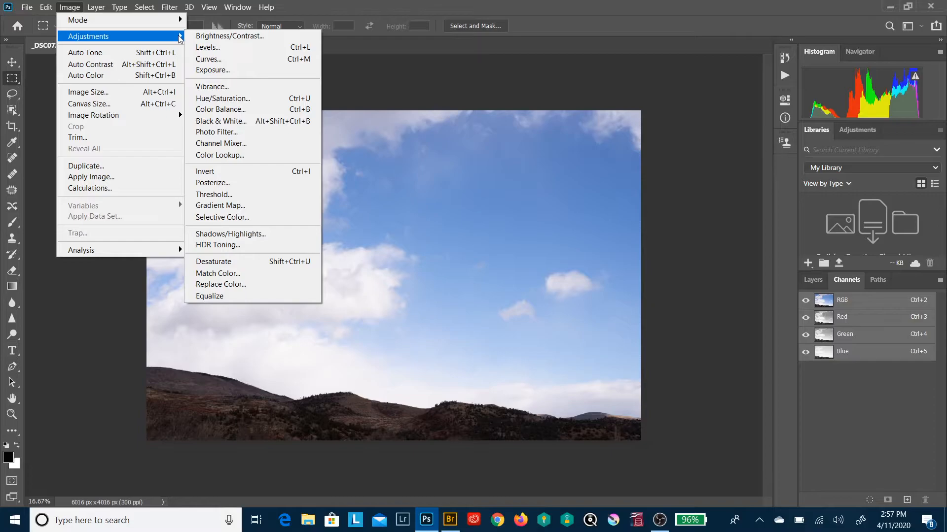
{"action": "left_click", "coordinate": [248, 124]}
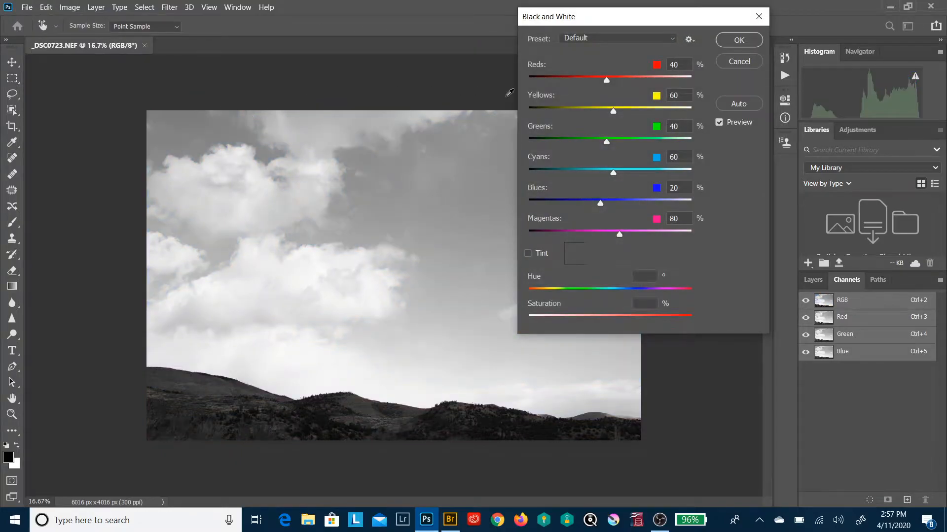
Try the Blue Filter, Green Filter and High Contrast Blue Filter presets on the black-and-white conversion
{"action": "left_click", "coordinate": [601, 41]}
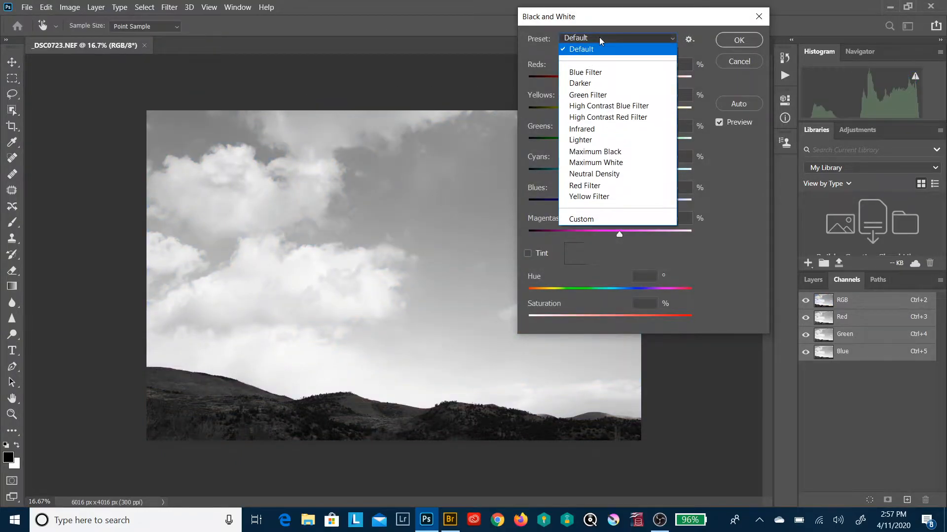
{"action": "left_click", "coordinate": [591, 73]}
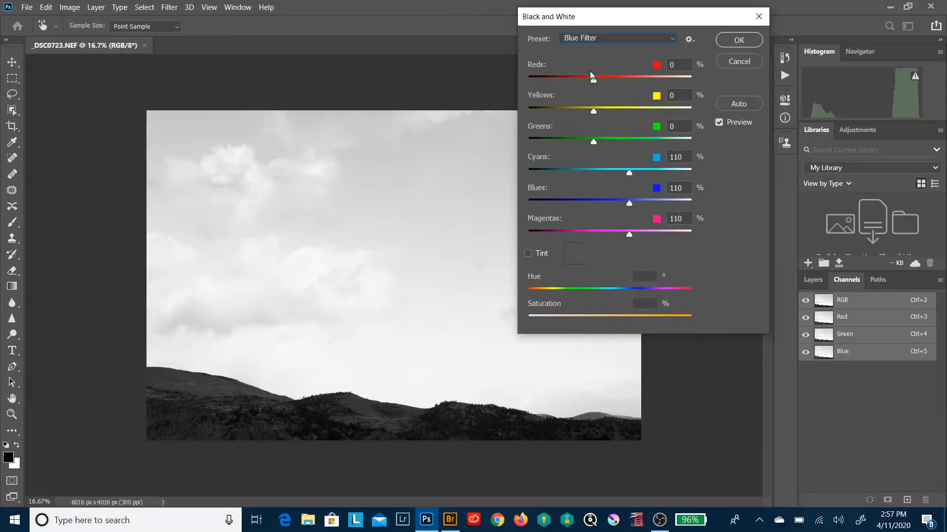
{"action": "left_click", "coordinate": [602, 43]}
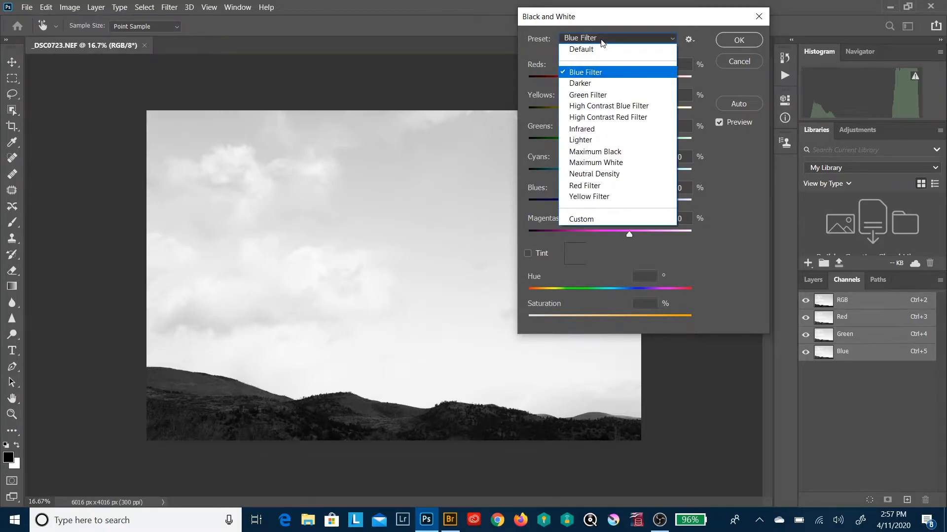
{"action": "left_click", "coordinate": [597, 95]}
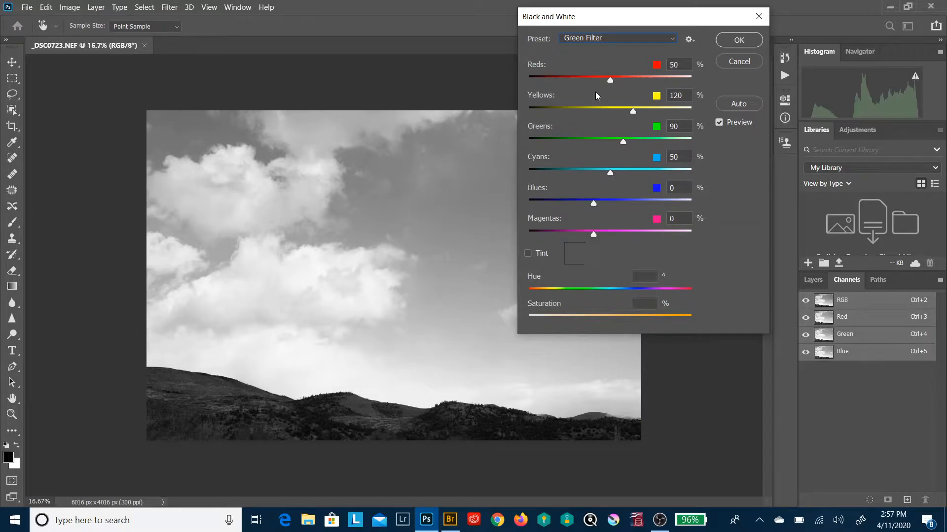
{"action": "left_click", "coordinate": [612, 41]}
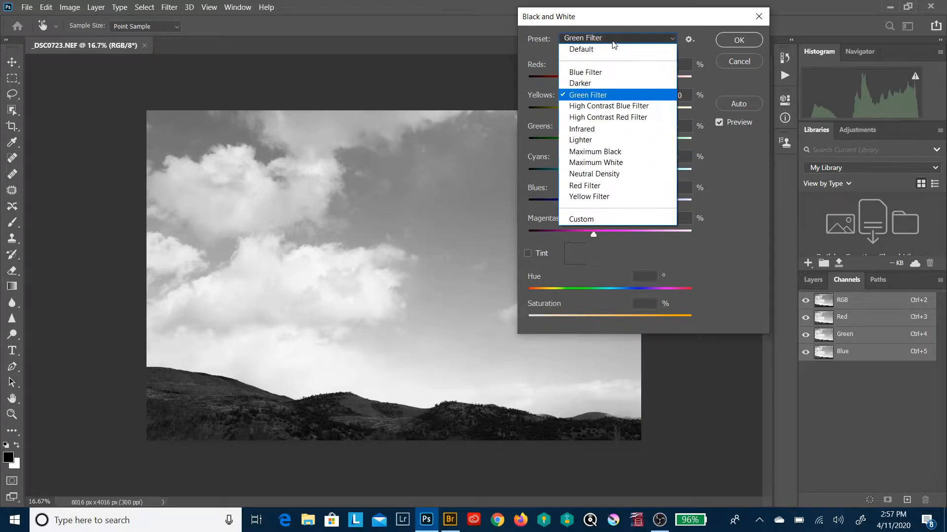
{"action": "left_click", "coordinate": [601, 106]}
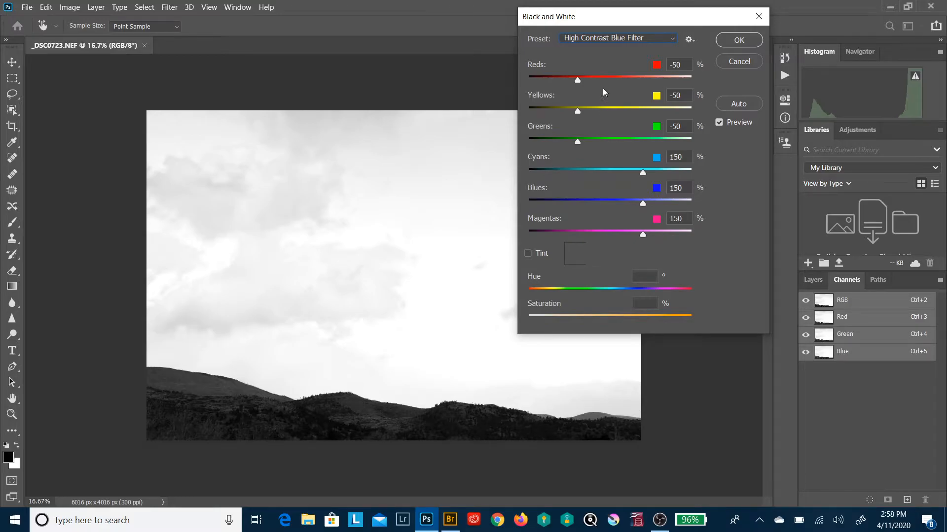
Convert the photo to black and white with the High Contrast Red Filter preset
{"action": "left_click", "coordinate": [614, 42]}
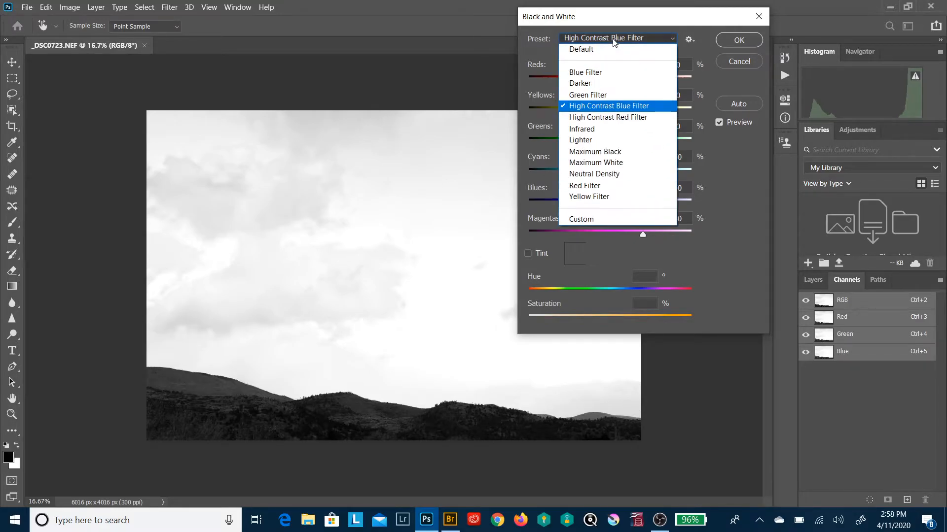
{"action": "left_click", "coordinate": [602, 117]}
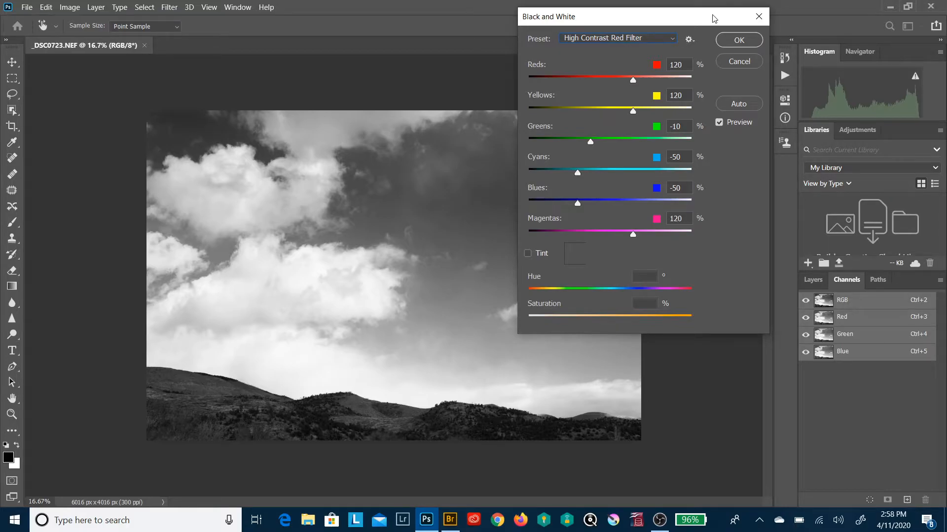
{"action": "left_click", "coordinate": [732, 39]}
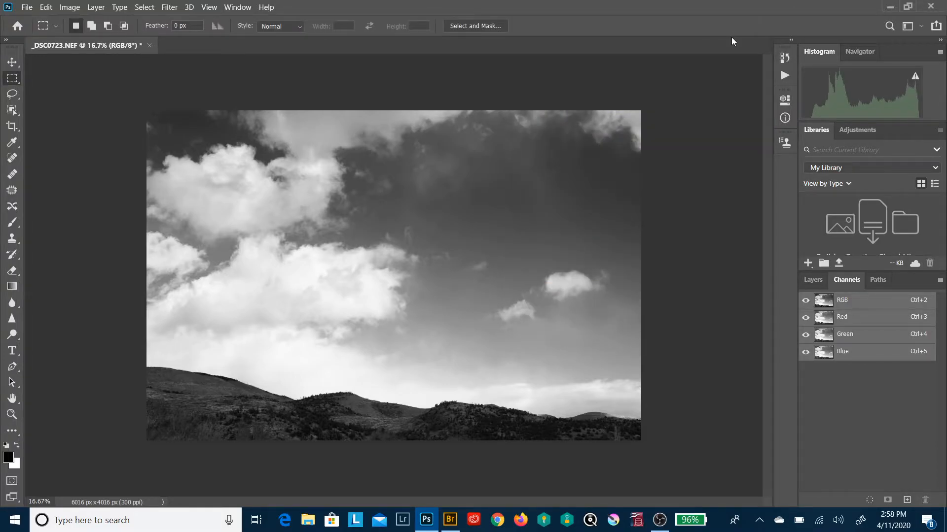
Darken the photo with a Levels adjustment, setting the black input level to 10 and the midtone value to 0.68
{"action": "left_click", "coordinate": [71, 7]}
{"action": "mouse_move", "coordinate": [94, 38]}
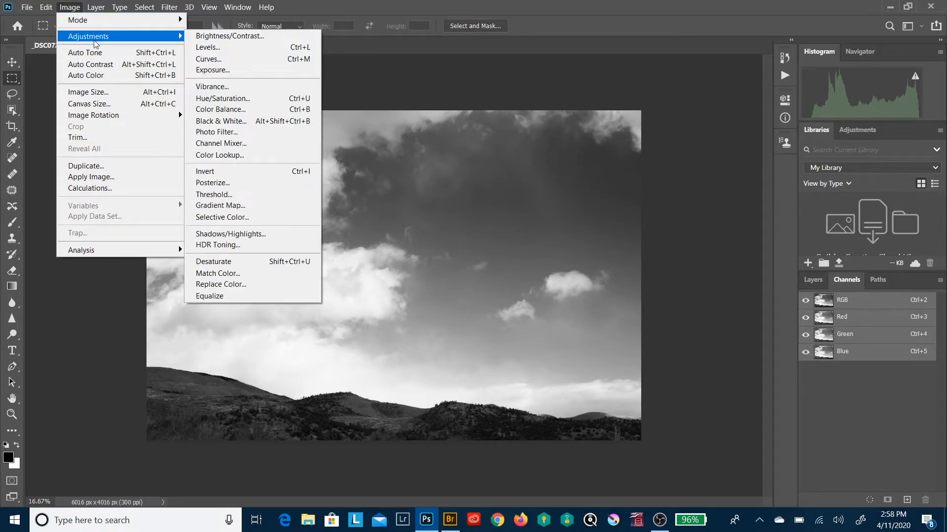
{"action": "left_click", "coordinate": [206, 47]}
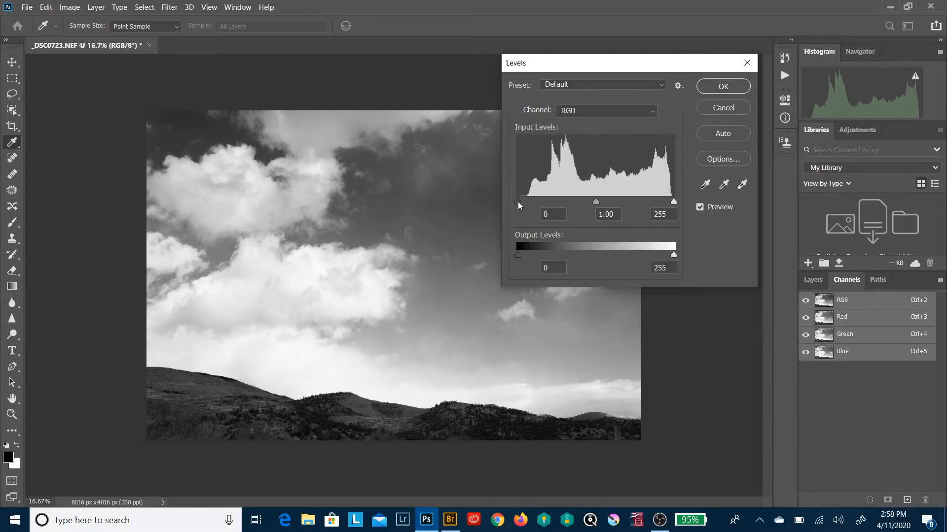
{"action": "left_click_drag", "start_coordinate": [519, 202], "coordinate": [523, 202]}
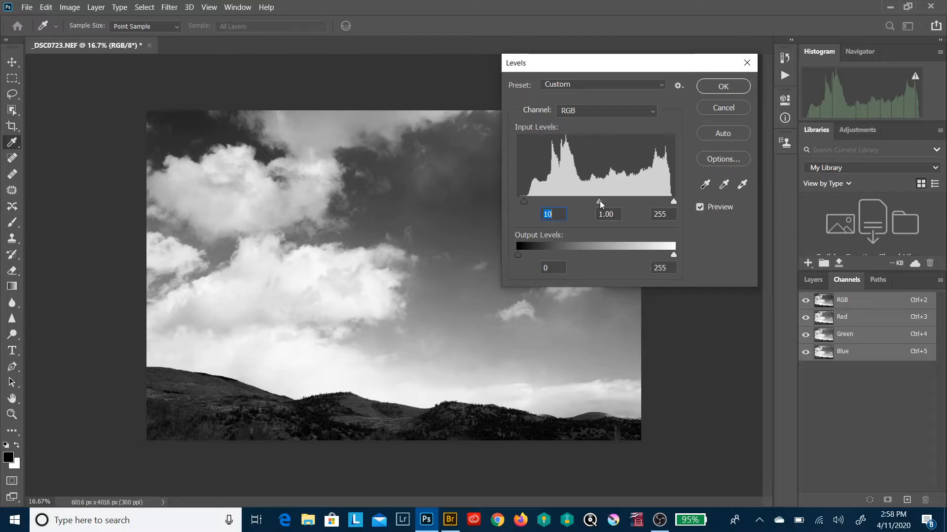
{"action": "left_click_drag", "start_coordinate": [600, 203], "coordinate": [617, 202]}
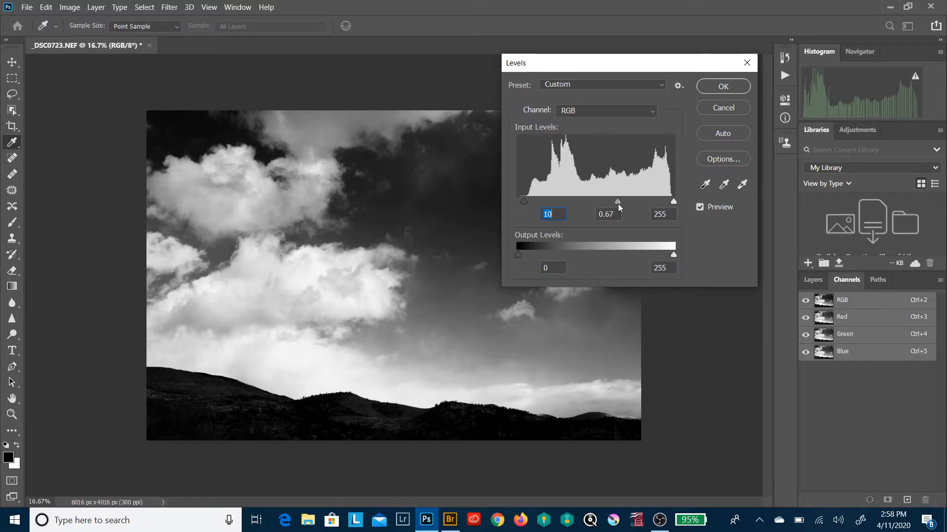
{"action": "left_click", "coordinate": [617, 205]}
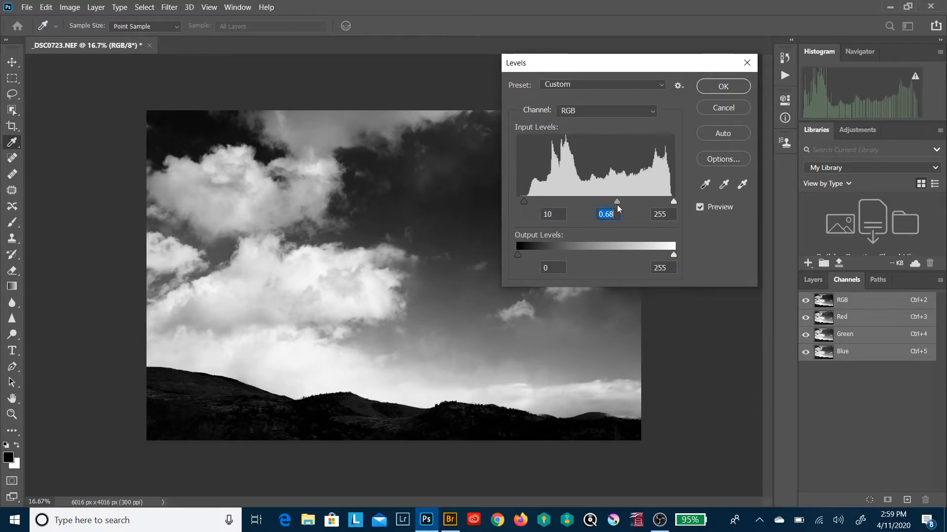
{"action": "left_click", "coordinate": [720, 86]}
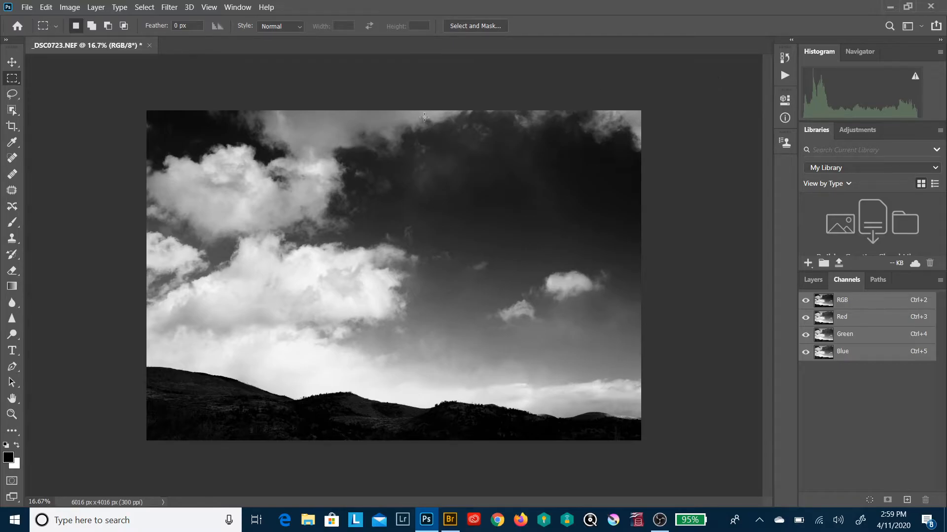
Start a Shadows/Highlights adjustment and set the Shadows amount to 15%
{"action": "left_click", "coordinate": [63, 12]}
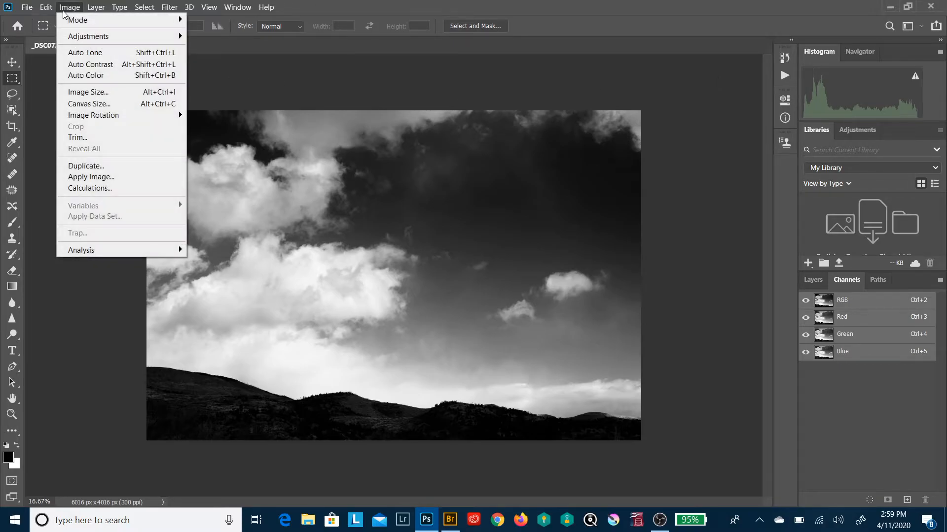
{"action": "mouse_move", "coordinate": [86, 36]}
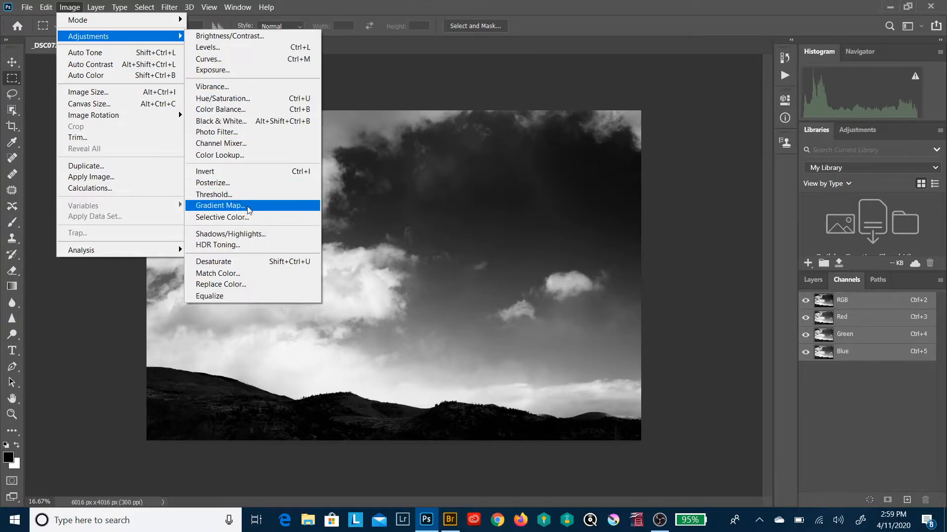
{"action": "left_click", "coordinate": [244, 234]}
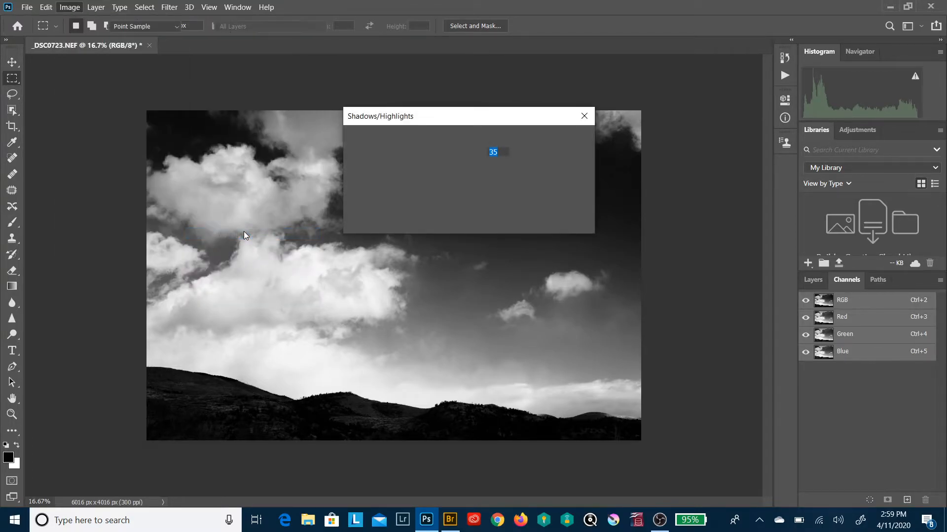
{"action": "left_click_drag", "start_coordinate": [429, 120], "coordinate": [563, 101]}
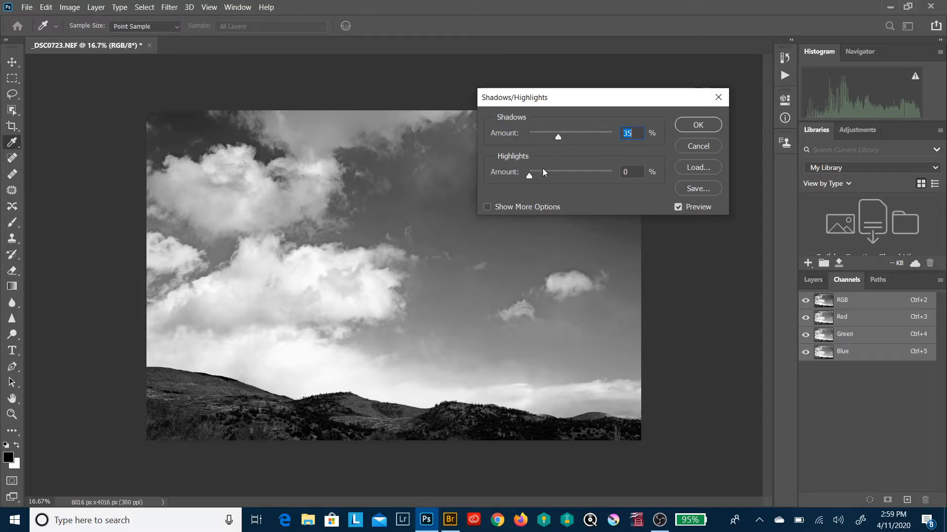
{"action": "left_click_drag", "start_coordinate": [560, 137], "coordinate": [542, 137]}
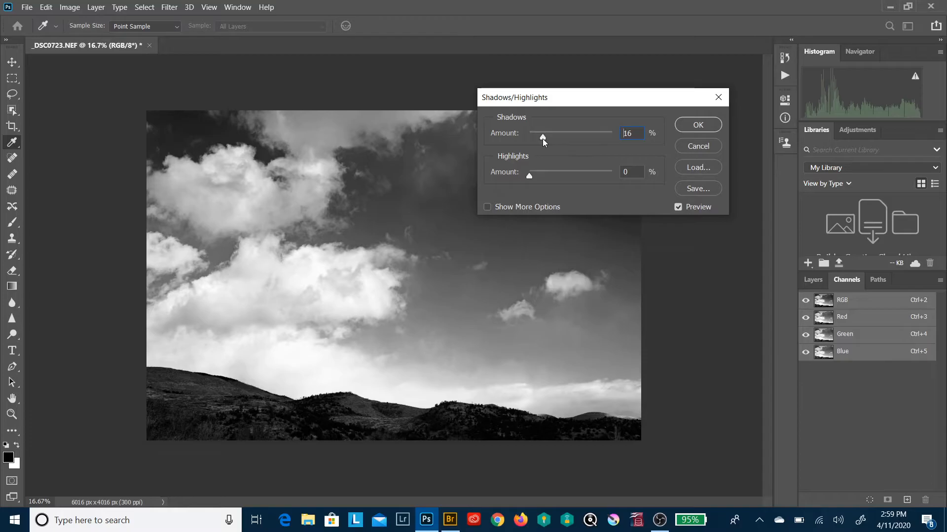
{"action": "left_click_drag", "start_coordinate": [542, 138], "coordinate": [538, 138]}
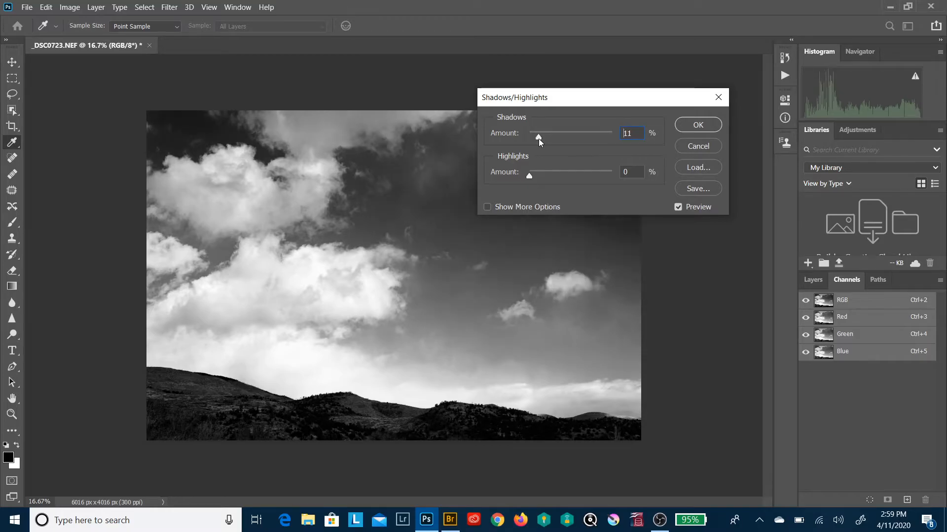
{"action": "type", "text": "15"}
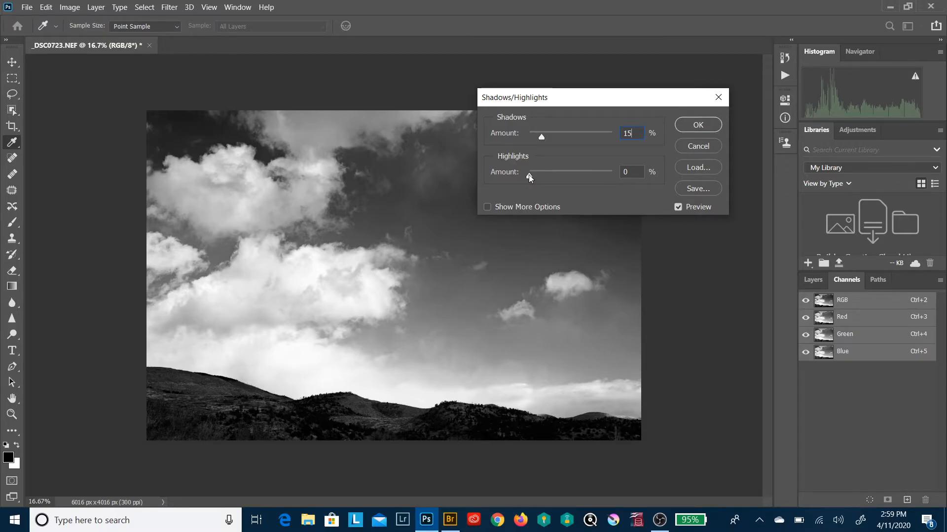
Set the Highlights amount to 39% and apply the Shadows/Highlights adjustment
{"action": "key", "text": "Tab"}
{"action": "left_click_drag", "start_coordinate": [529, 175], "coordinate": [561, 185]}
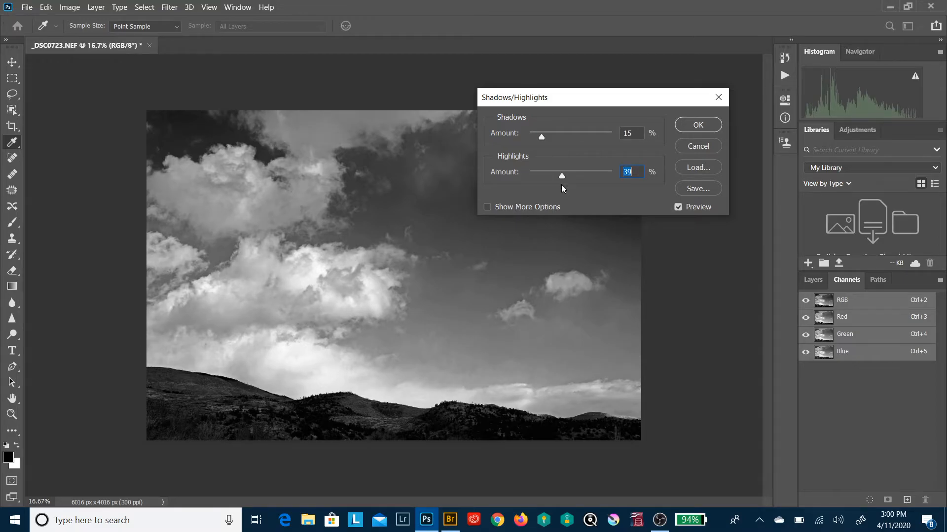
{"action": "left_click", "coordinate": [697, 124]}
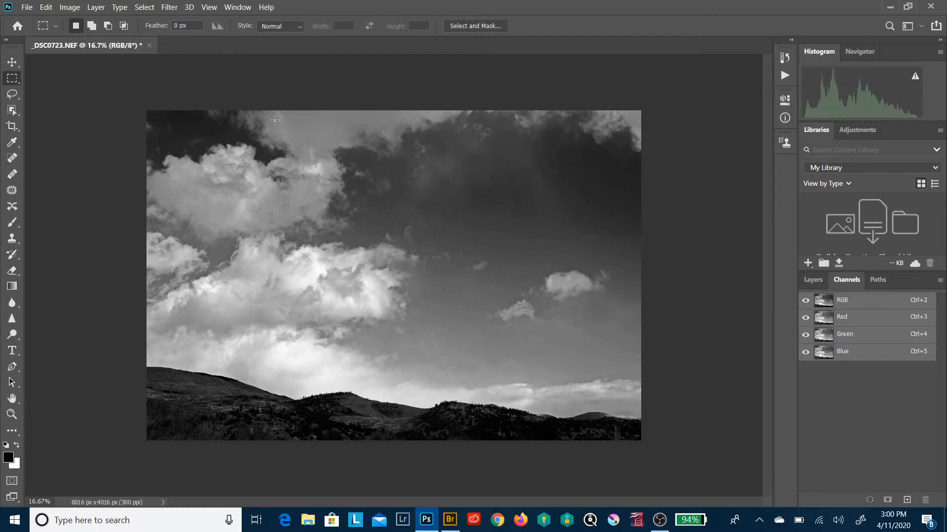
Start resizing the image with linked proportions and set its height to 16 inches
{"action": "left_click", "coordinate": [69, 8]}
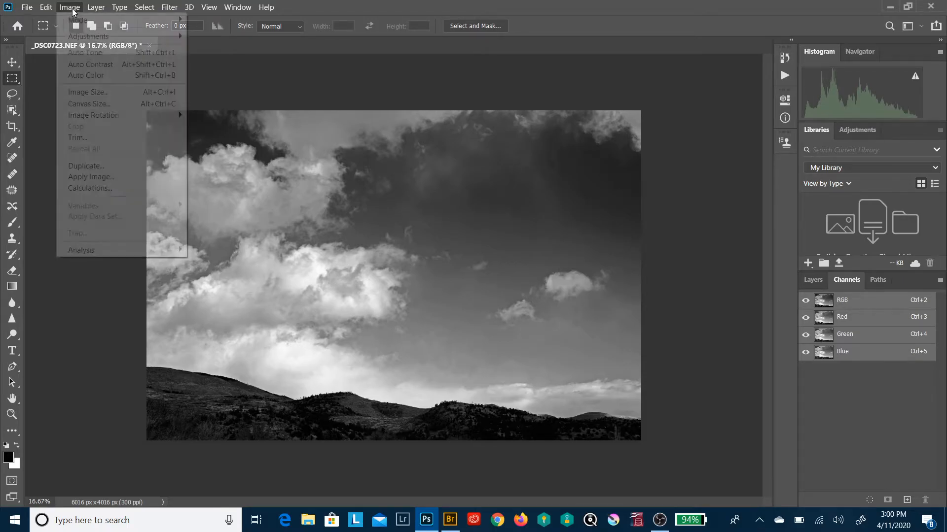
{"action": "left_click", "coordinate": [99, 93]}
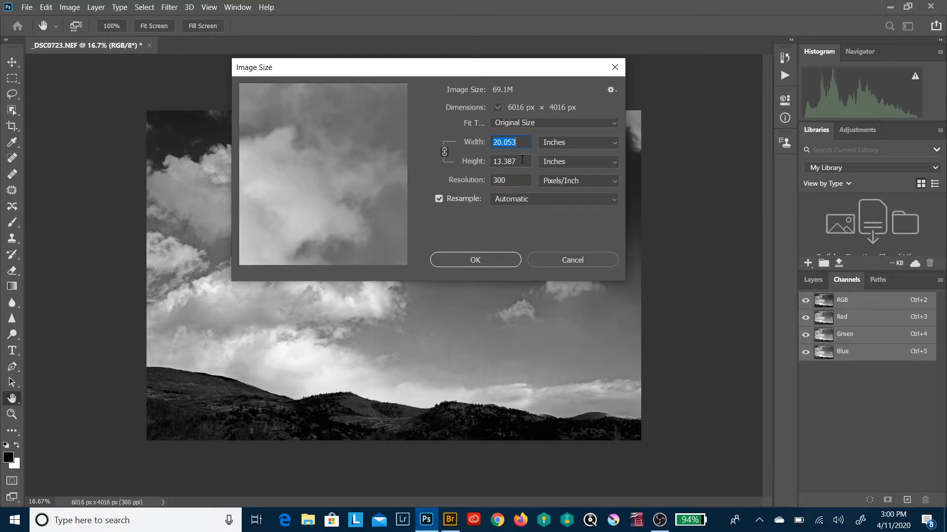
{"action": "left_click", "coordinate": [523, 159]}
{"action": "key", "text": "BackSpace"}
{"action": "key", "text": "BackSpace"}
{"action": "key", "text": "BackSpace"}
{"action": "key", "text": "BackSpace"}
{"action": "key", "text": "BackSpace"}
{"action": "key", "text": "BackSpace"}
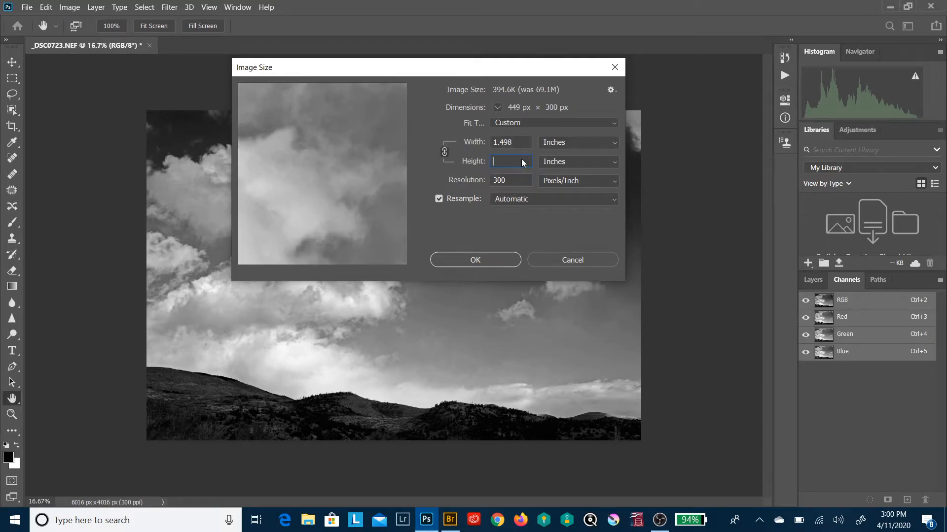
{"action": "type", "text": "16"}
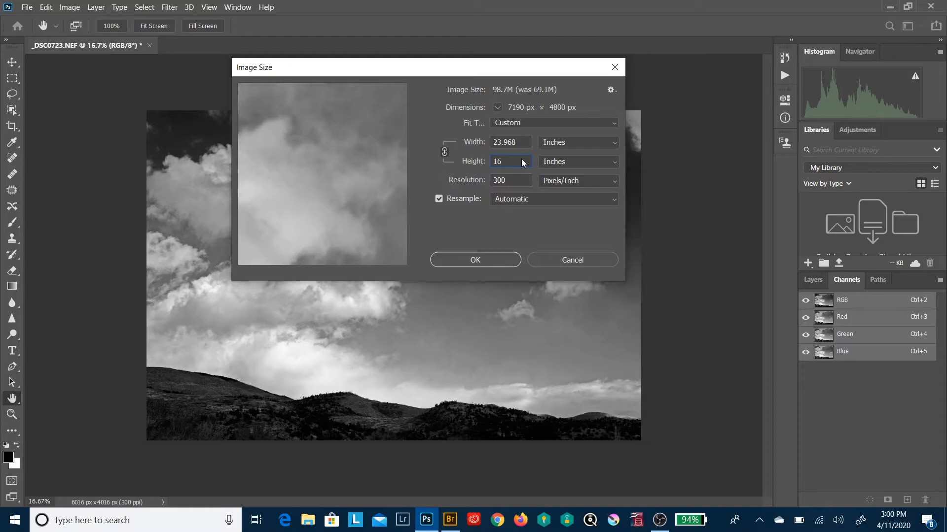
Set the resampling method to Preserve Details (enlargement) and apply the new image size
{"action": "left_click", "coordinate": [513, 199]}
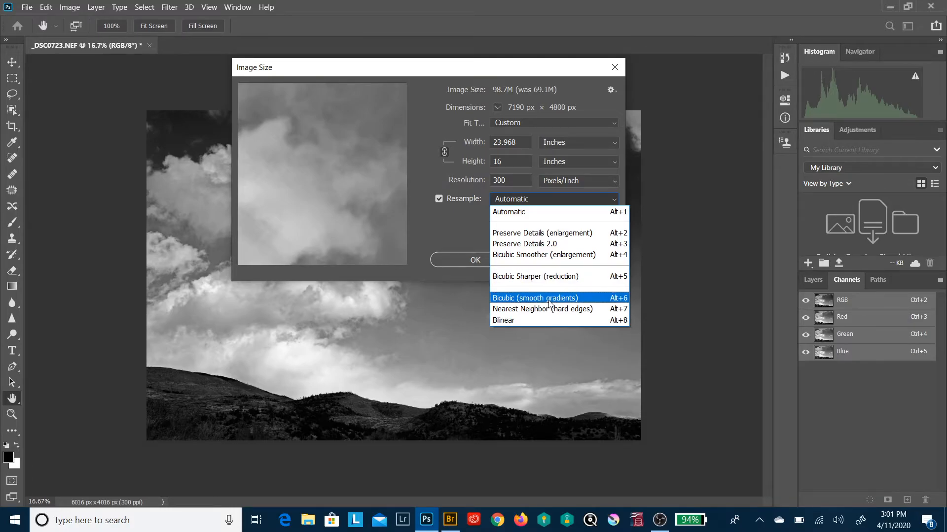
{"action": "left_click", "coordinate": [550, 233]}
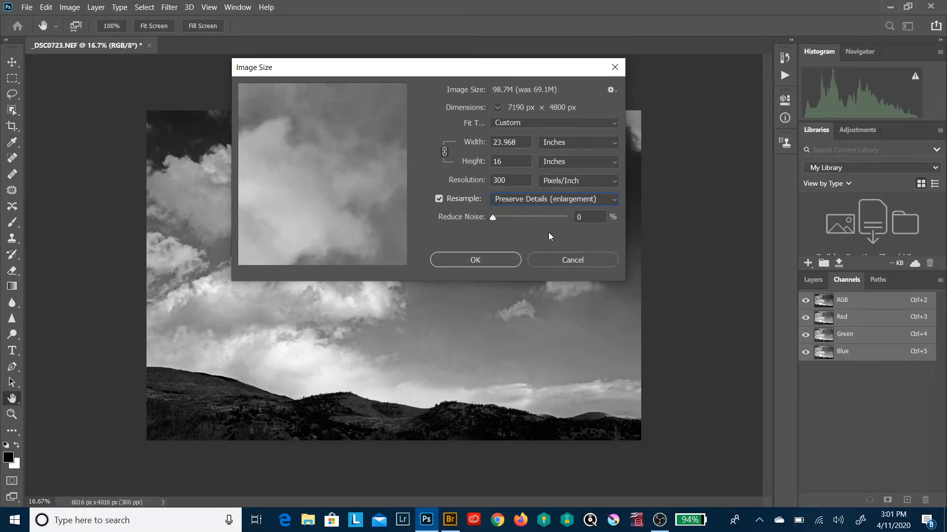
{"action": "left_click", "coordinate": [475, 260]}
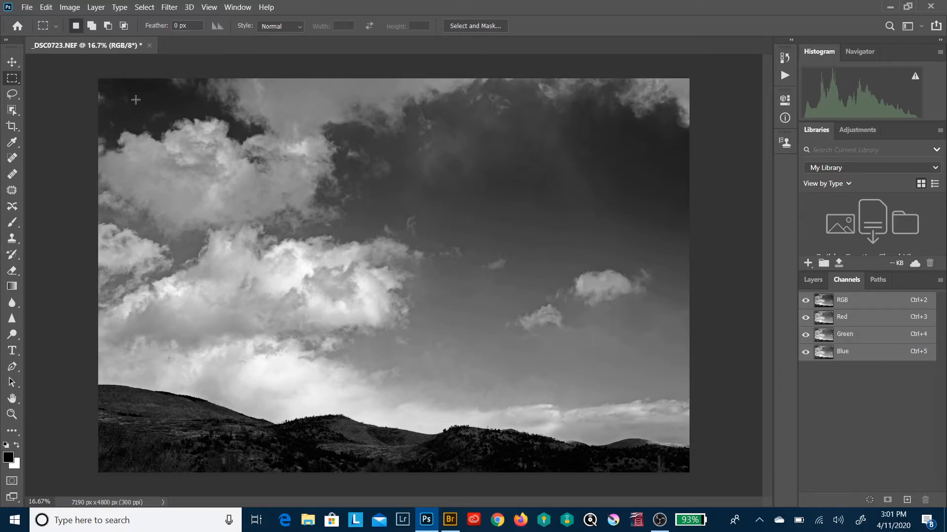
Show the rulers and marquee-select a full-height area about 6050 px wide, moved about 414 px in from the photo's left edge
{"action": "left_click", "coordinate": [209, 7]}
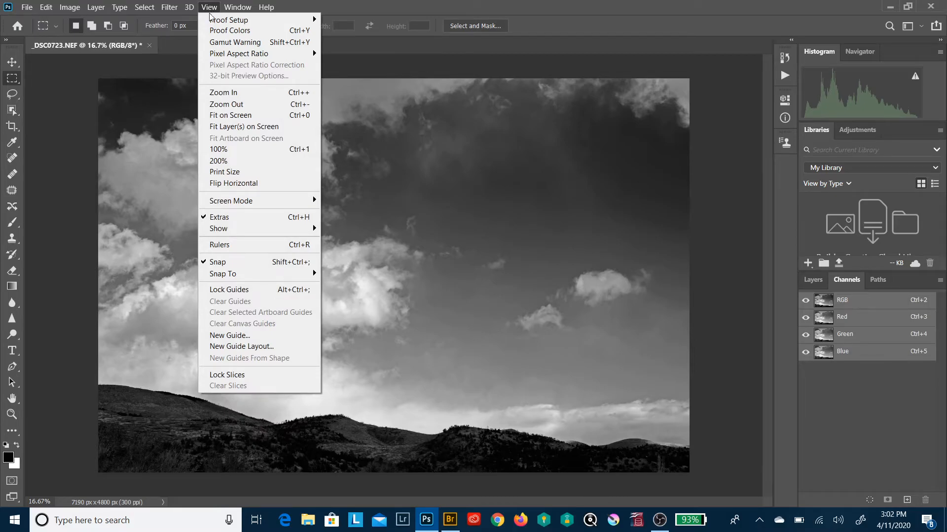
{"action": "left_click", "coordinate": [231, 245]}
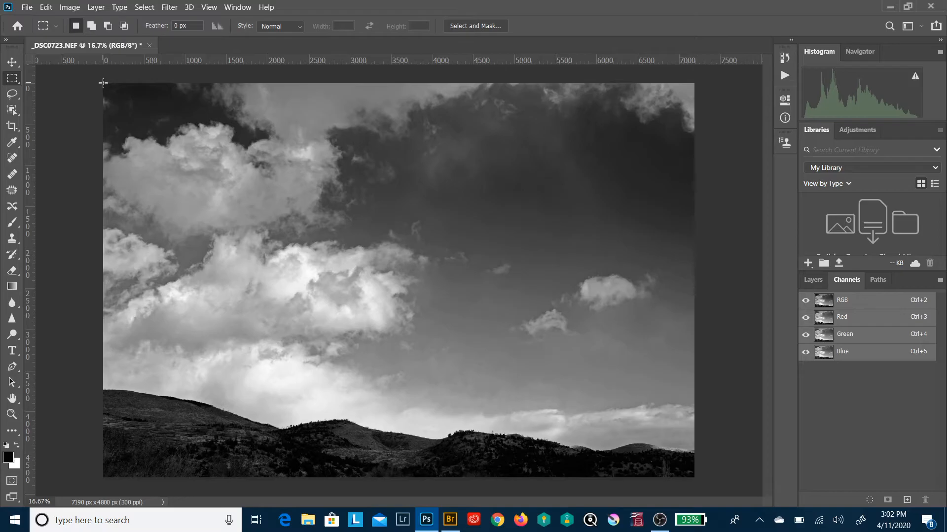
{"action": "left_click_drag", "start_coordinate": [103, 83], "coordinate": [600, 481]}
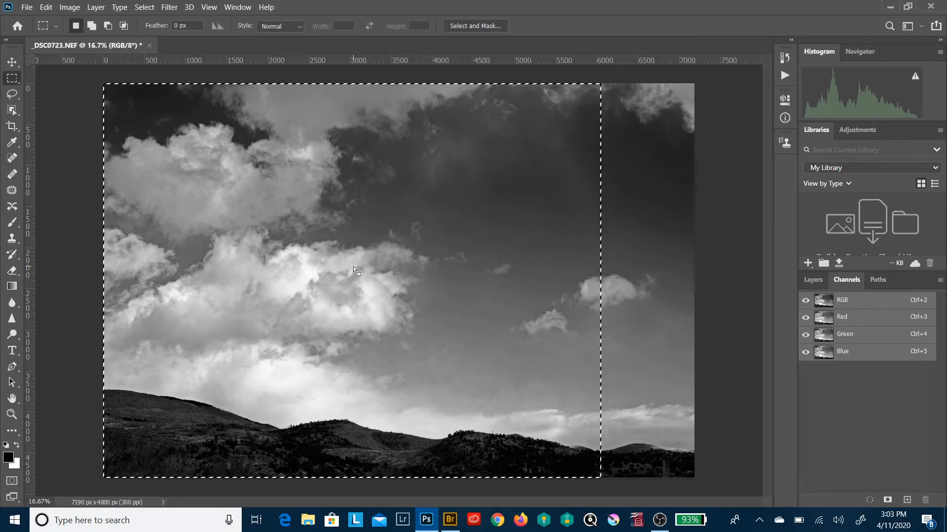
{"action": "left_click_drag", "start_coordinate": [354, 268], "coordinate": [387, 272]}
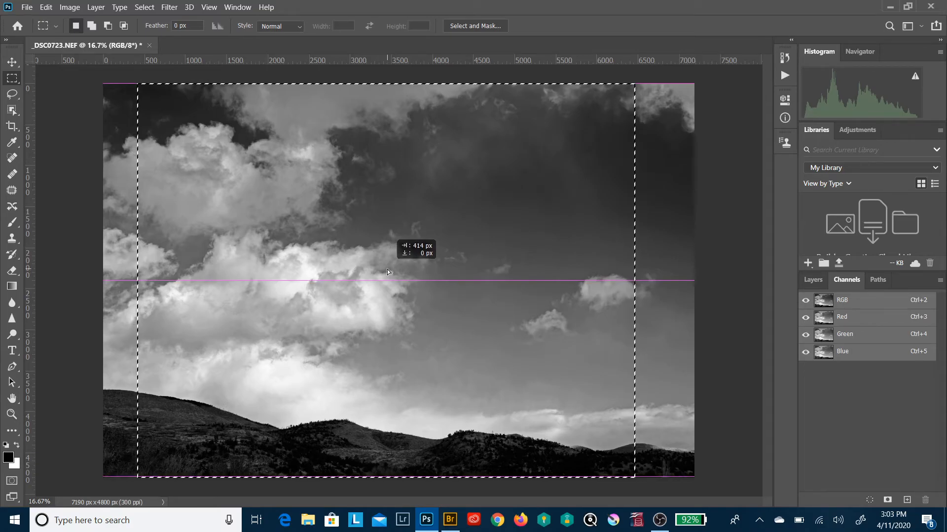
{"action": "left_click_drag", "start_coordinate": [386, 270], "coordinate": [386, 269]}
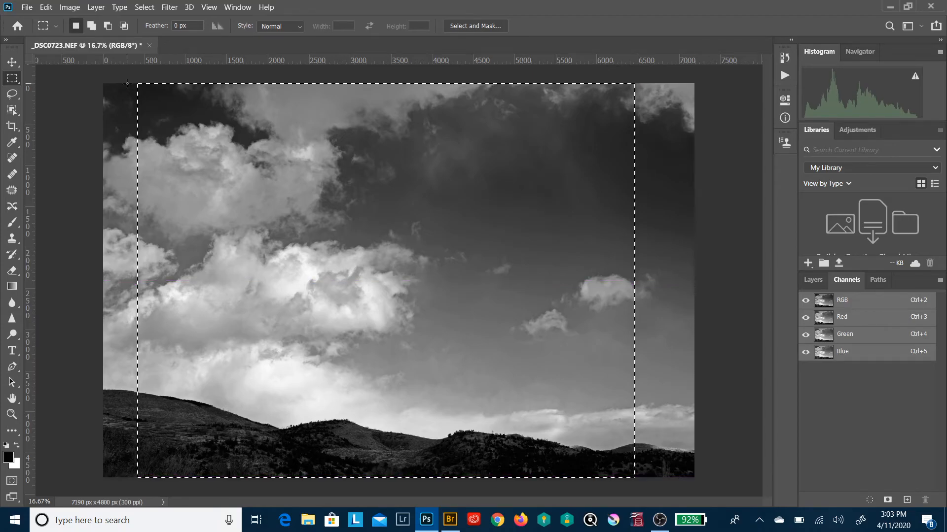
Crop the image to the marquee selection and deselect
{"action": "left_click", "coordinate": [76, 8]}
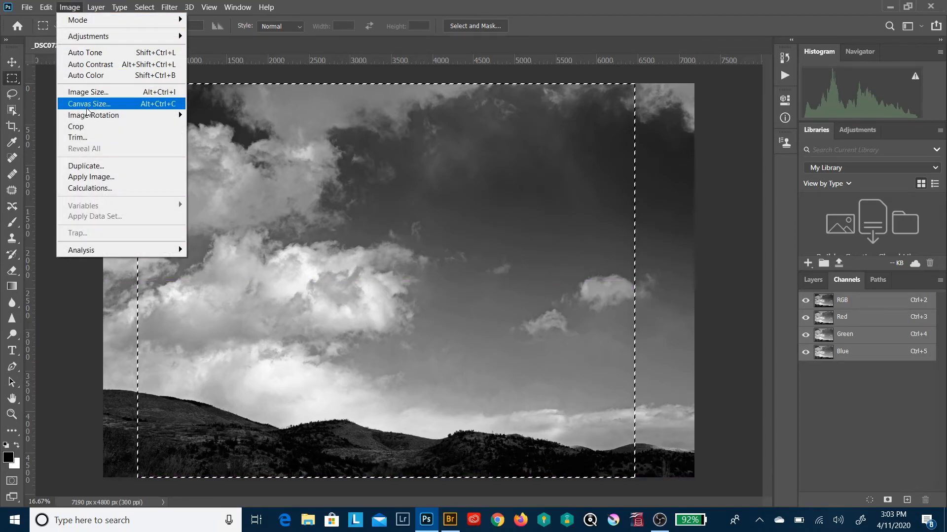
{"action": "left_click", "coordinate": [77, 127]}
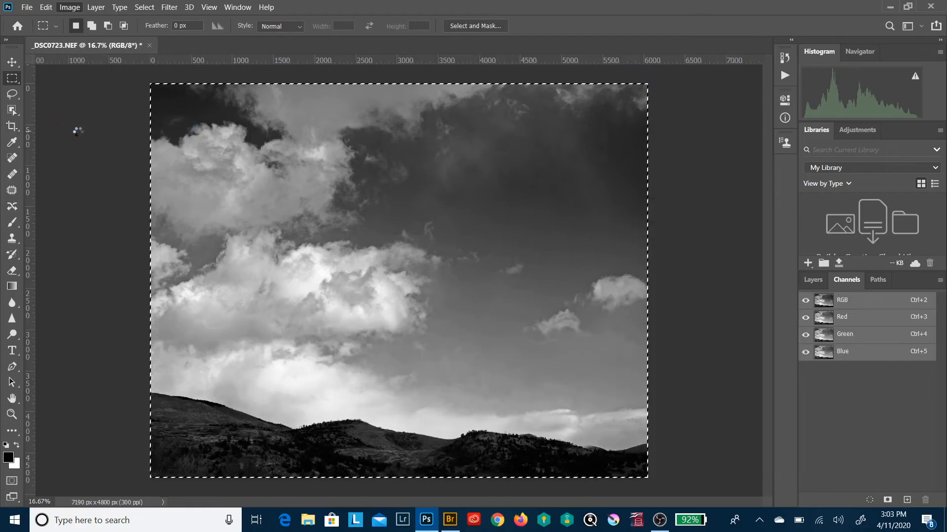
{"action": "key", "text": "ctrl+d"}
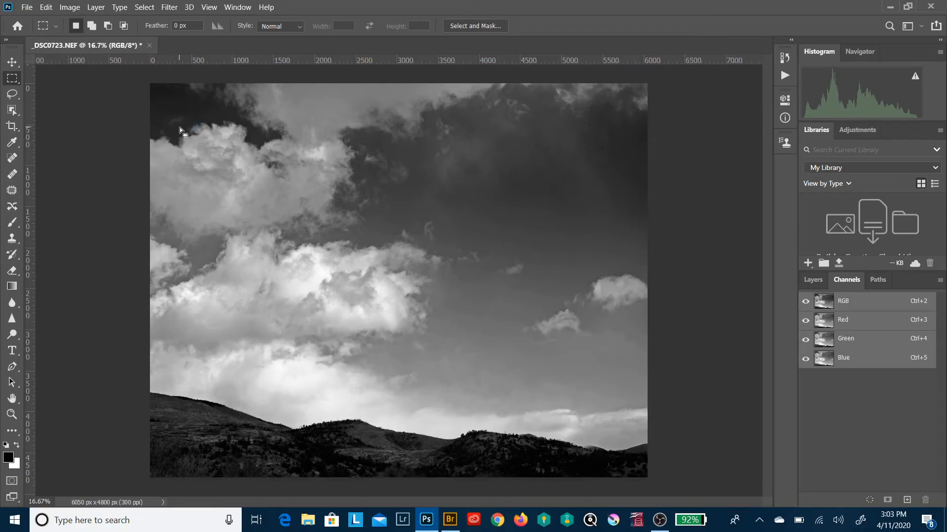
{"action": "left_click_drag", "start_coordinate": [54, 32], "coordinate": [29, 9]}
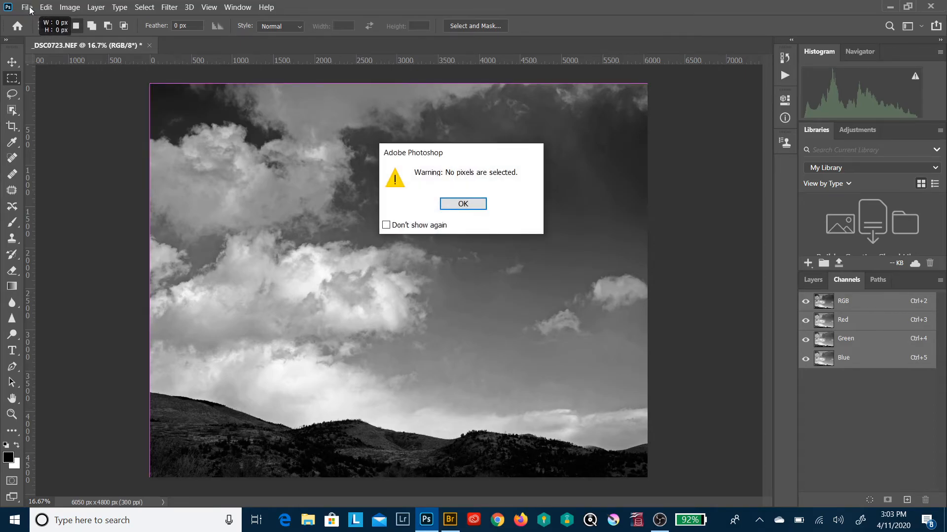
{"action": "left_click", "coordinate": [457, 203]}
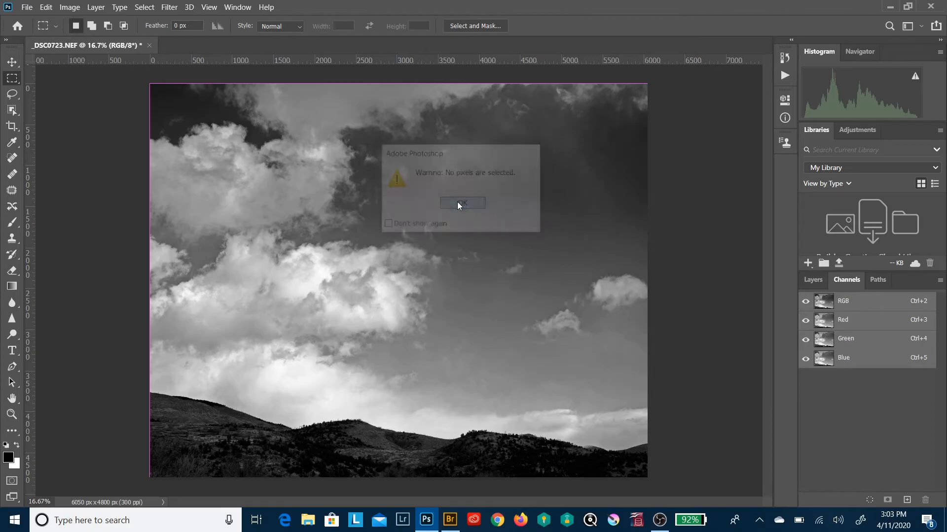
Save the image in Photoshop format as _DSC0723.psd in the Saved Pictures folder under Pictures
{"action": "left_click", "coordinate": [12, 62]}
{"action": "left_click", "coordinate": [26, 7]}
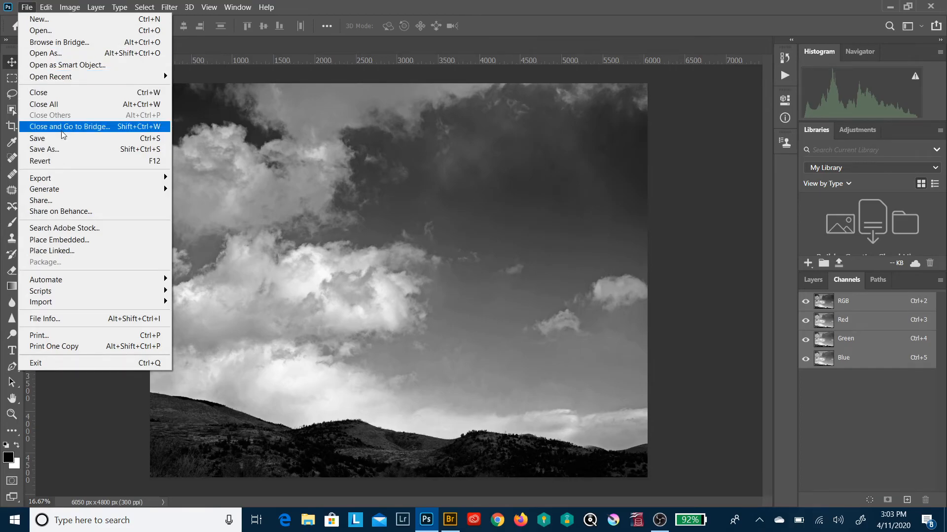
{"action": "left_click", "coordinate": [63, 146]}
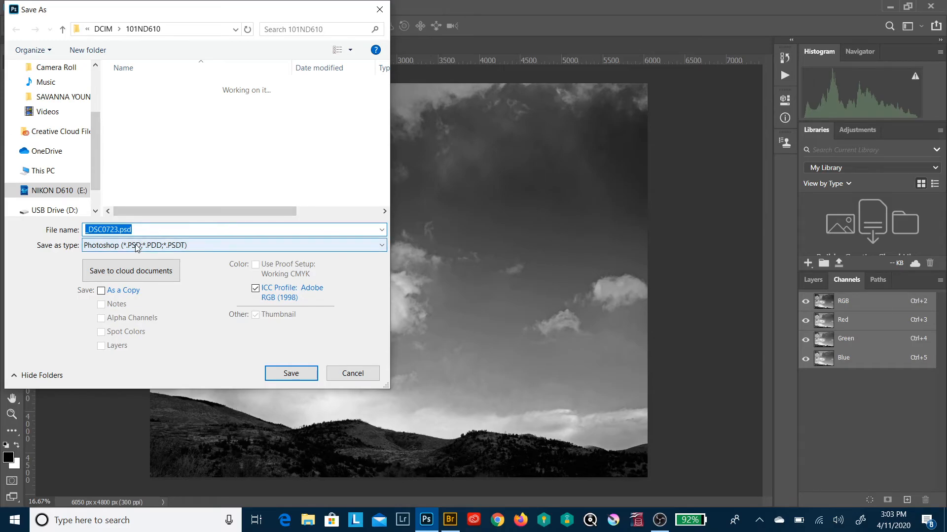
{"action": "scroll", "coordinate": [79, 173], "scroll_direction": "up", "scroll_amount": 2}
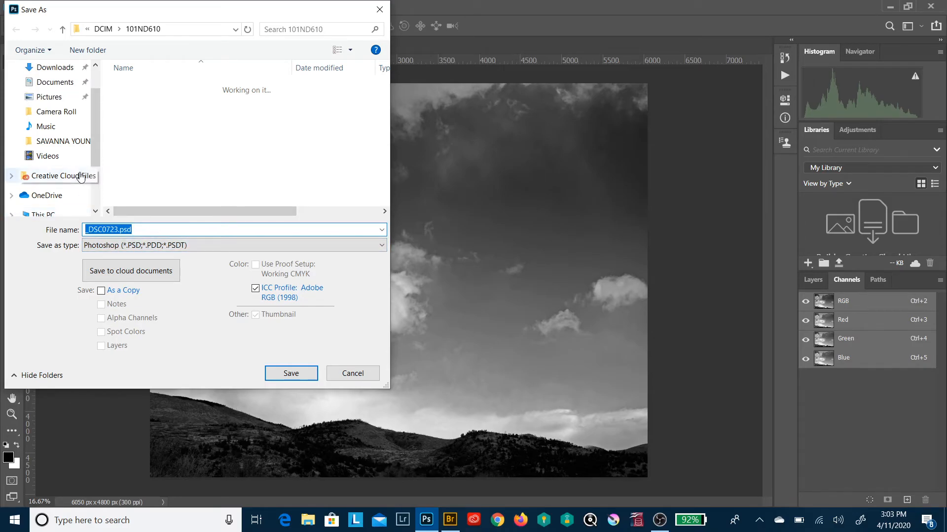
{"action": "left_click", "coordinate": [50, 98]}
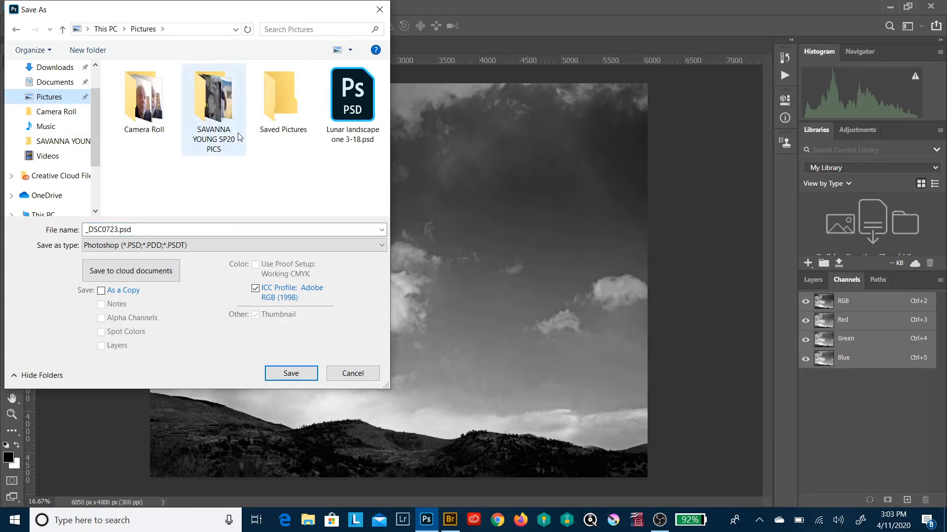
{"action": "left_click", "coordinate": [274, 94]}
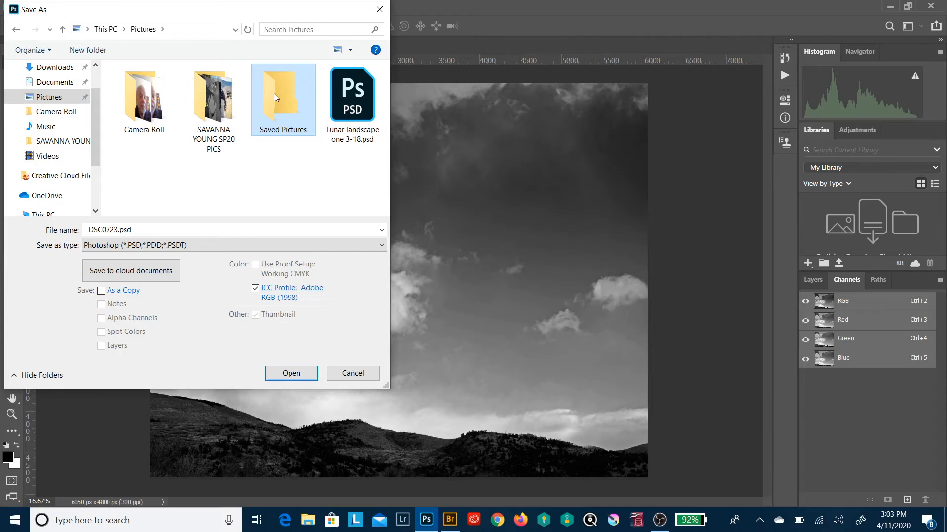
{"action": "left_click", "coordinate": [284, 373]}
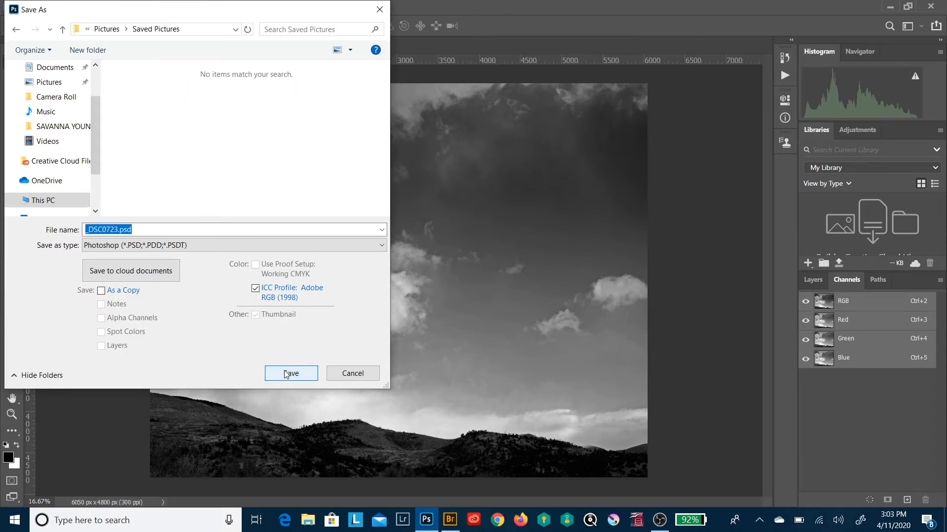
{"action": "left_click", "coordinate": [290, 373]}
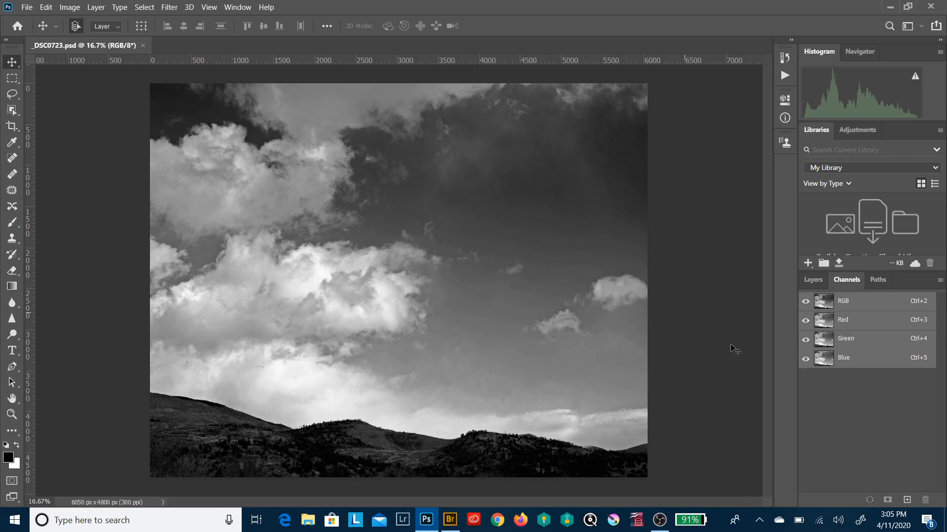
{"action": "left_click", "coordinate": [660, 519]}
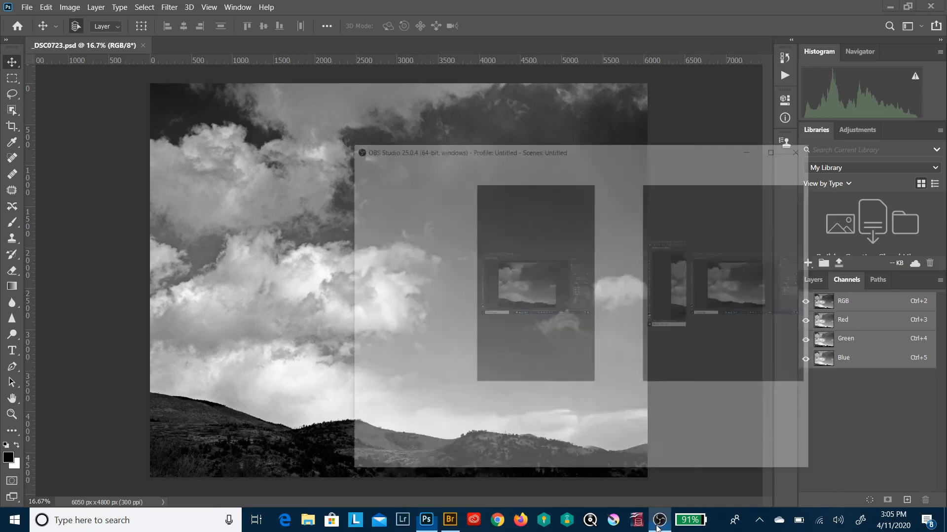